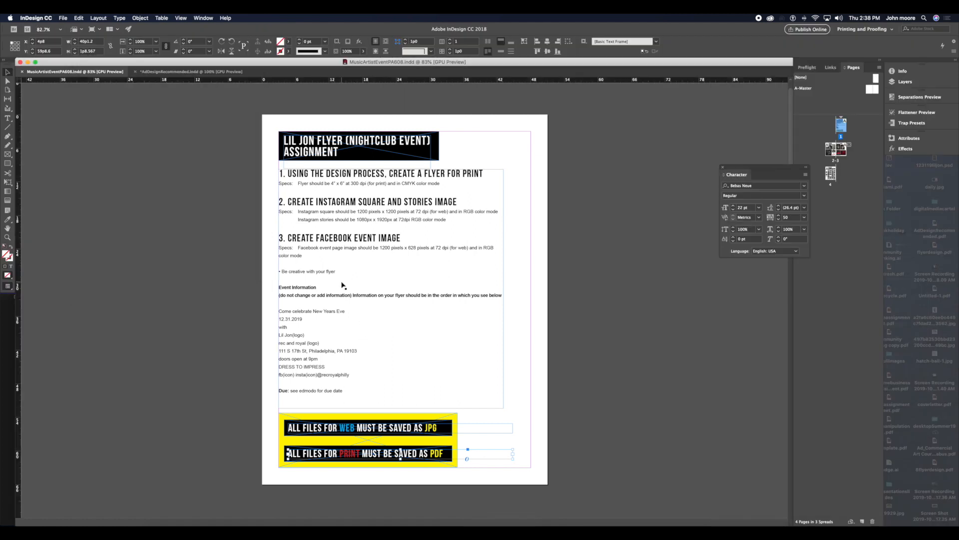
- Start a new document measured in inches and set its column gutter to 0.125 in
key("super+n")
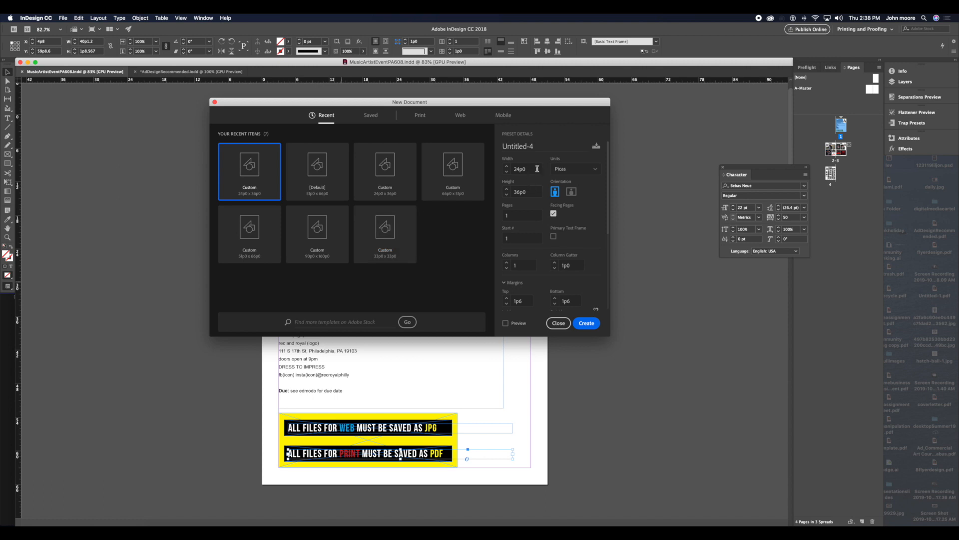
left_click(568, 172)
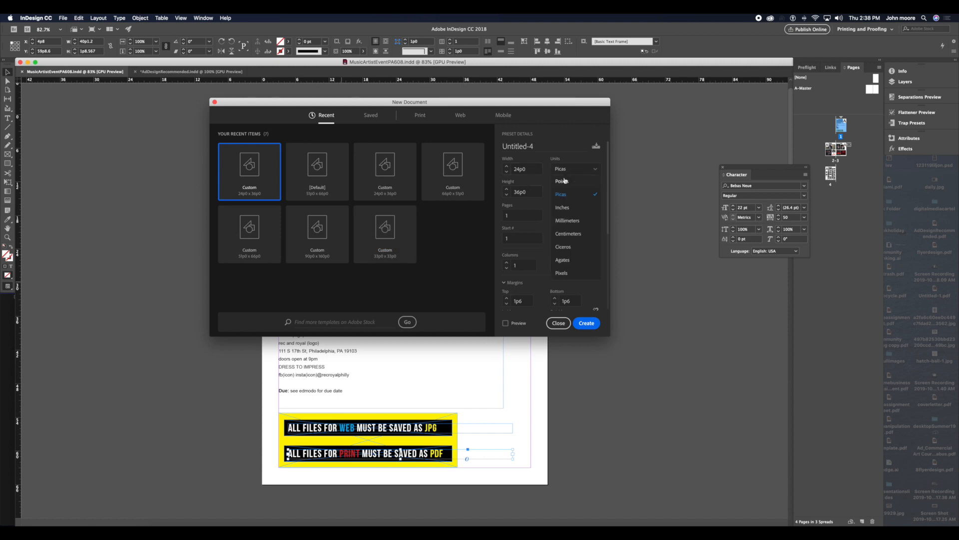
left_click(565, 207)
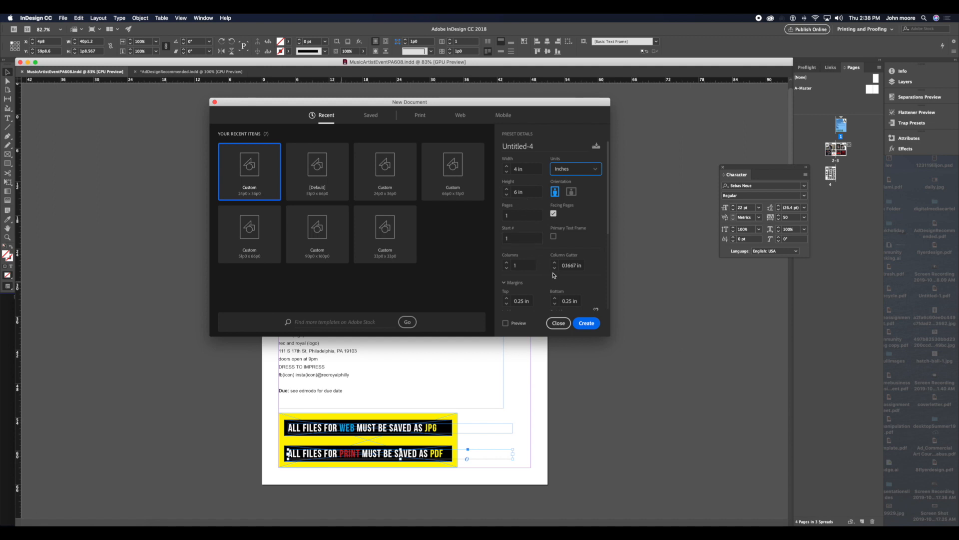
triple_click(578, 268)
type("0.125 in")
- Set all four page margins to 0.125 in, linked to the same value
scroll(528, 295, "down", 2)
key("Tab")
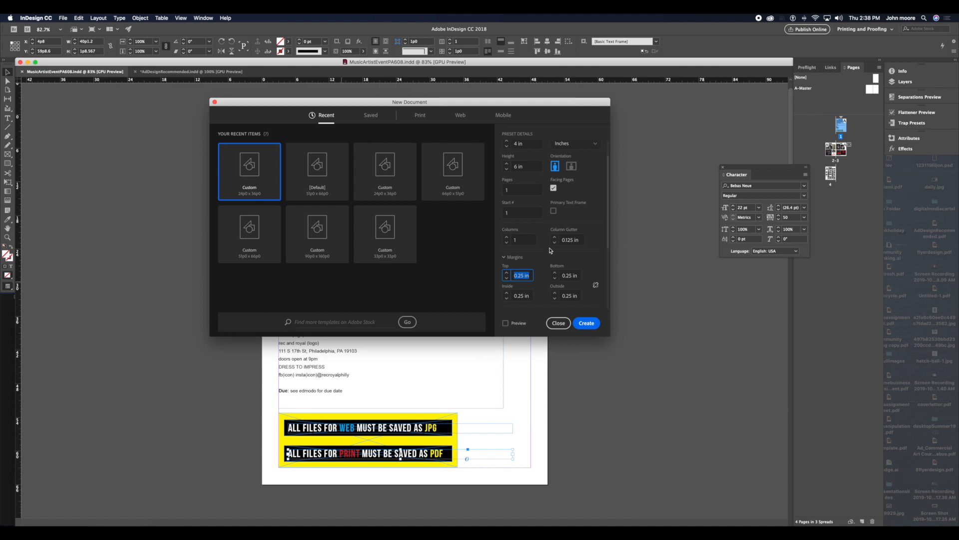
key("Right")
type("1")
left_click(595, 284)
- Set a linked bleed of 0.125 in on all four sides and create the document
scroll(600, 264, "down", 4)
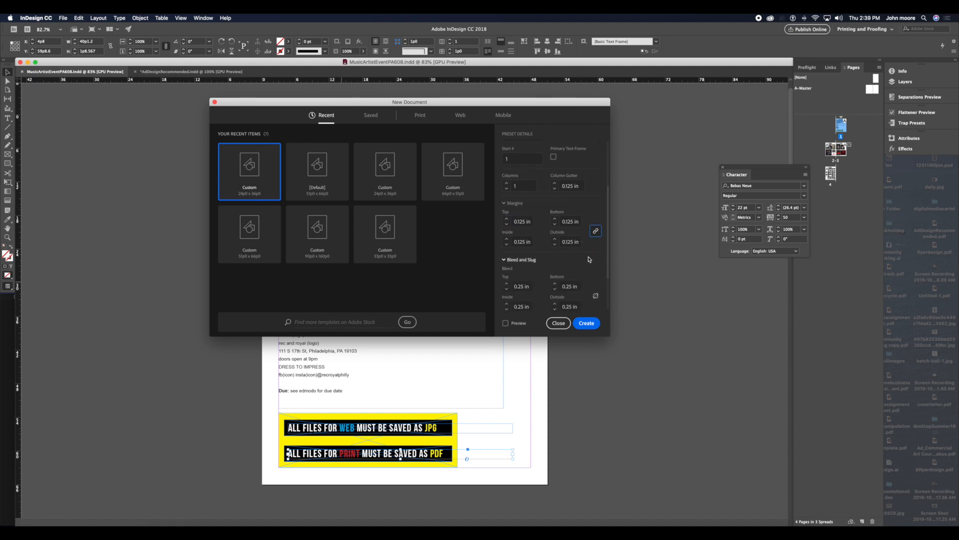
scroll(559, 262, "down", 2)
left_click(521, 256)
scroll(521, 270, "down", 2)
left_click(520, 232)
type("1")
left_click(596, 242)
left_click(588, 323)
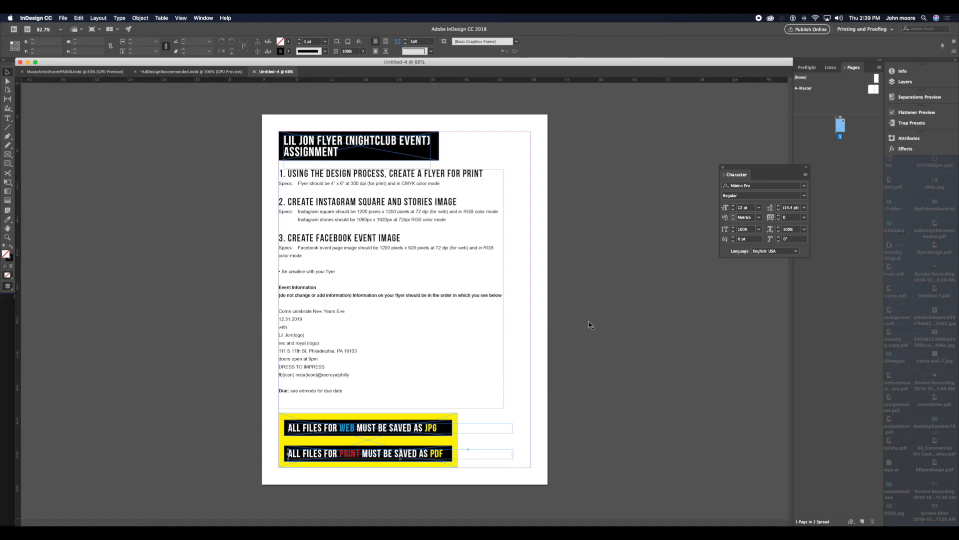
- Draw a rectangular image frame of 4.25 × 6.25 in covering the page out to the bleed guides
key("super+minus")
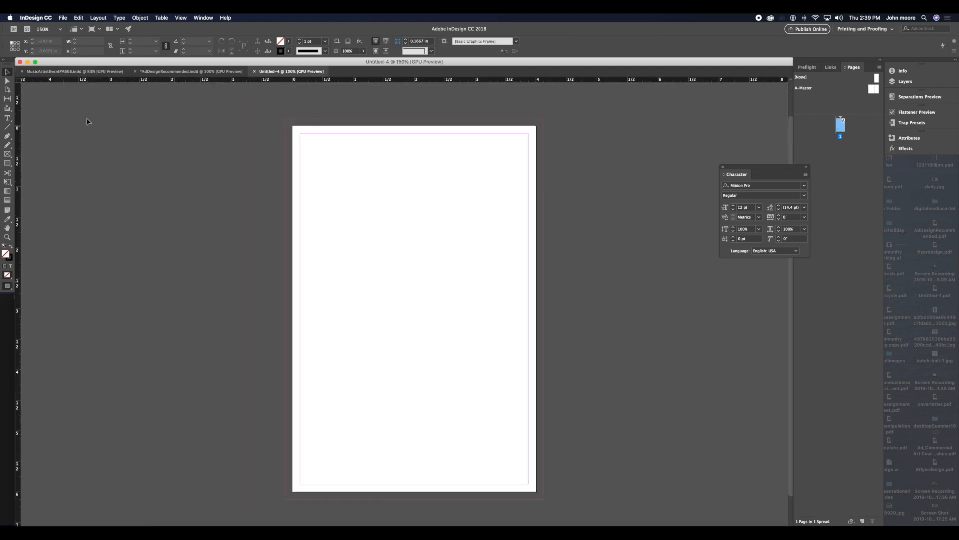
left_click(8, 155)
left_click_drag(285, 119, 543, 499)
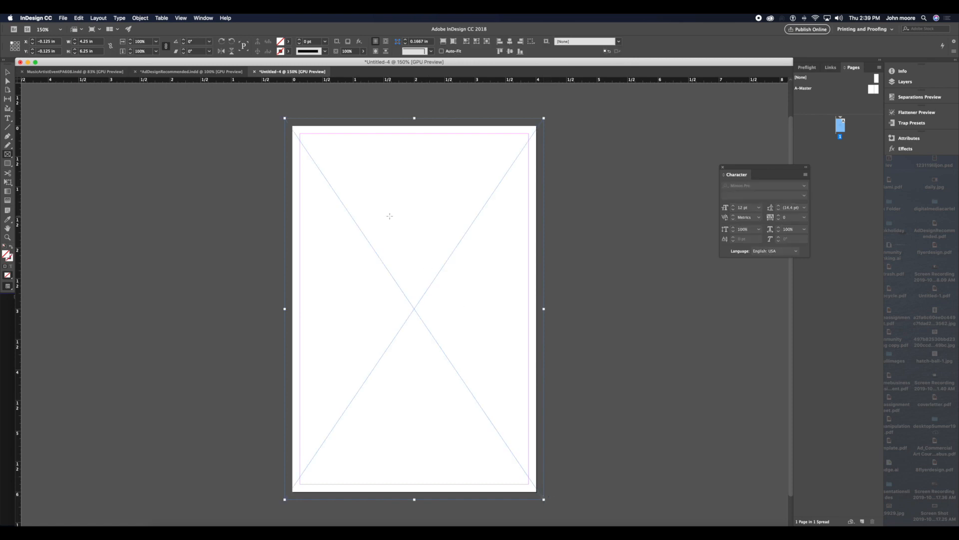
- Place the Photoshop file 123119liljon.psd from the Desktop into the full-bleed frame
left_click(63, 18)
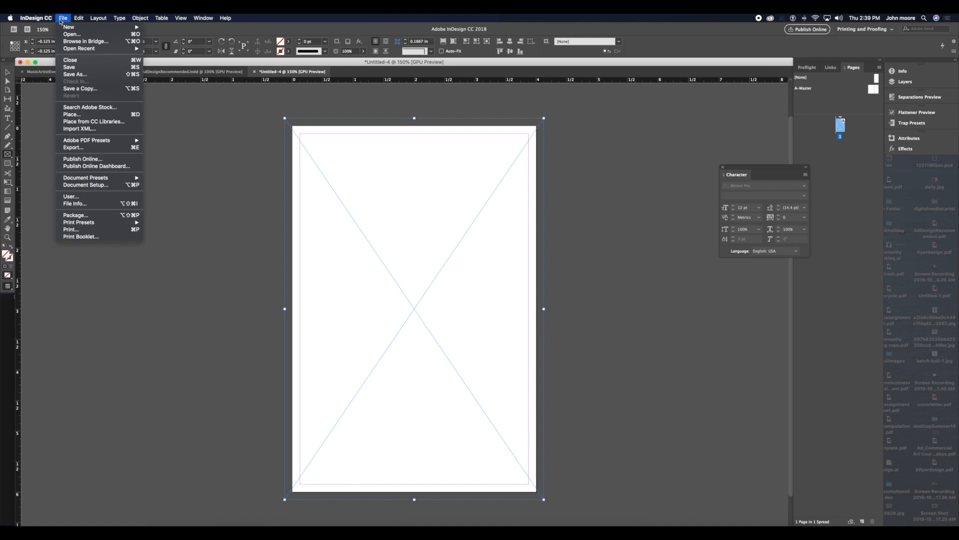
left_click(70, 114)
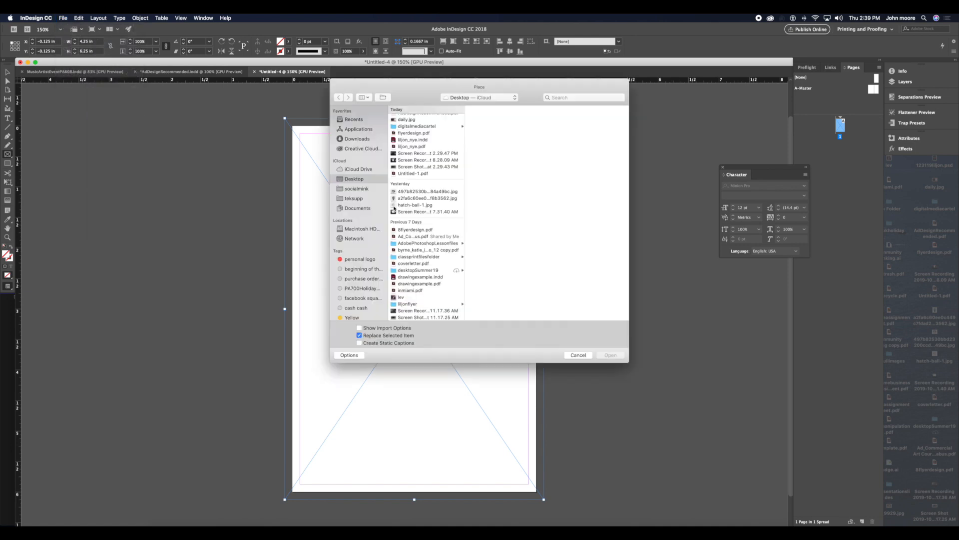
scroll(430, 143, "up", 2)
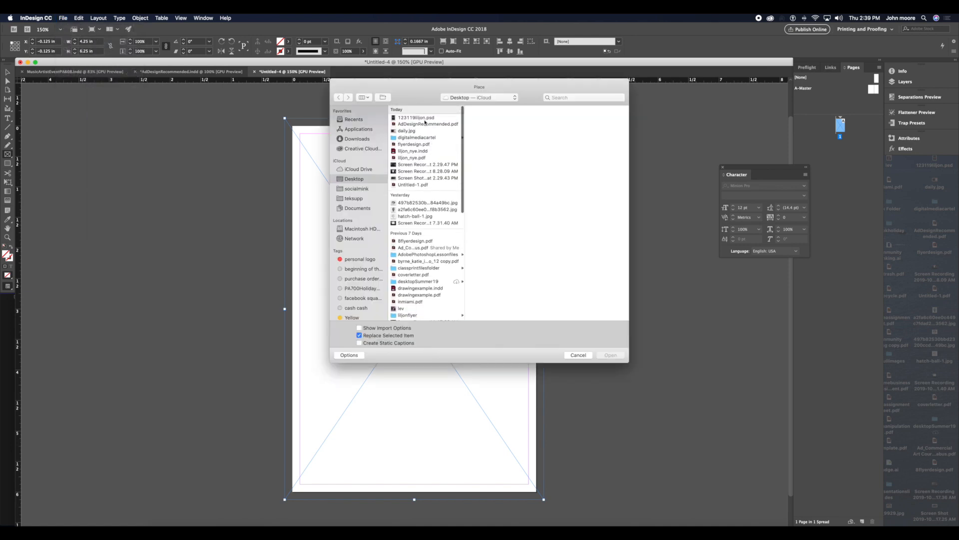
left_click(424, 117)
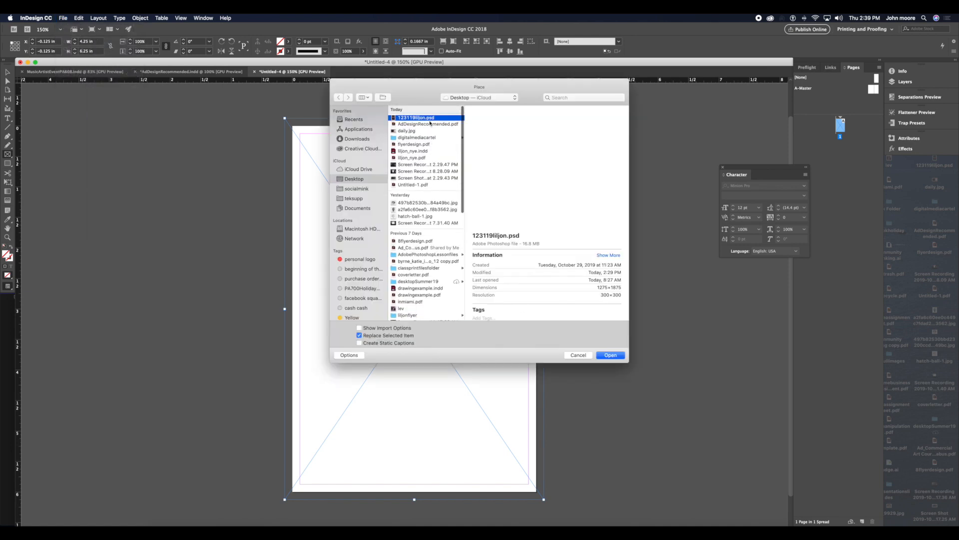
left_click(610, 355)
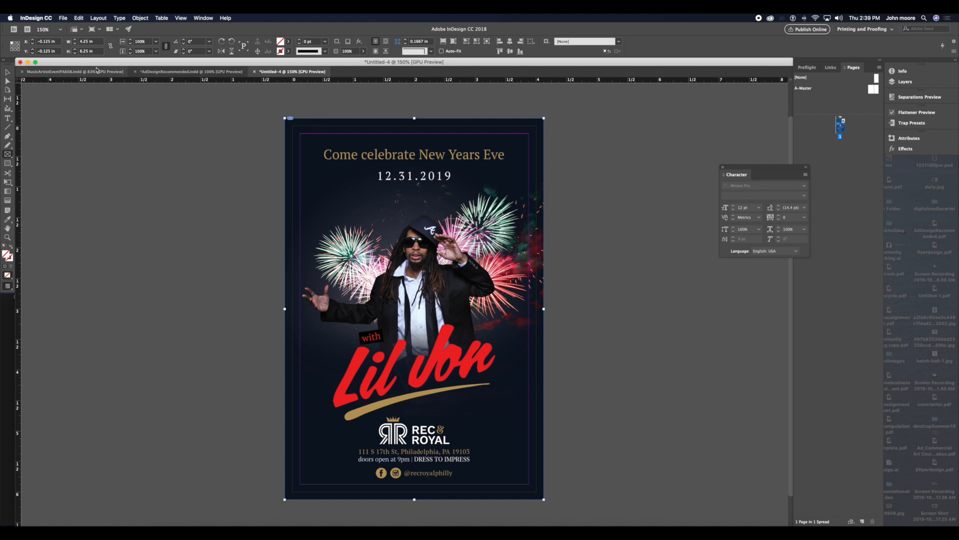
- Save the document to the Desktop as liljon_nye in InDesign CC 2018 format, replacing the existing file
left_click(63, 18)
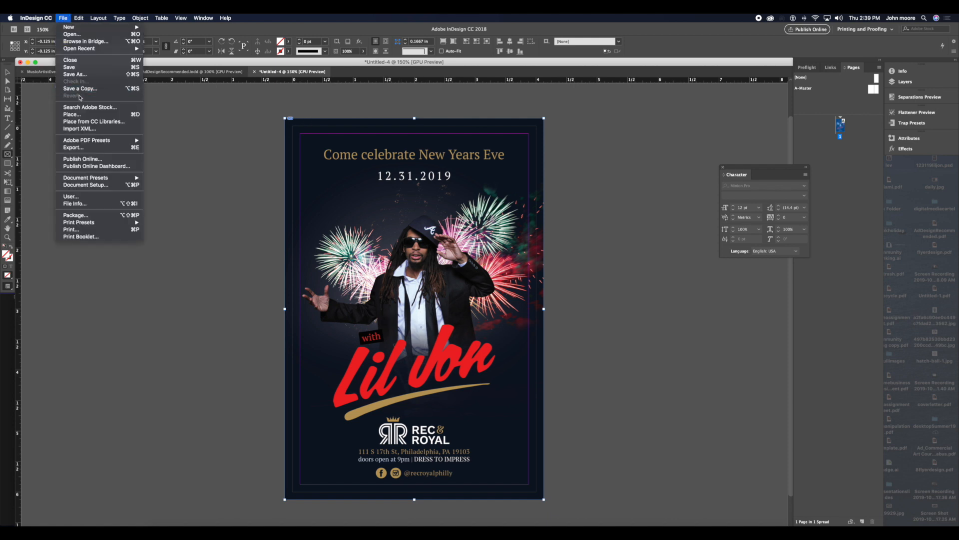
left_click(82, 76)
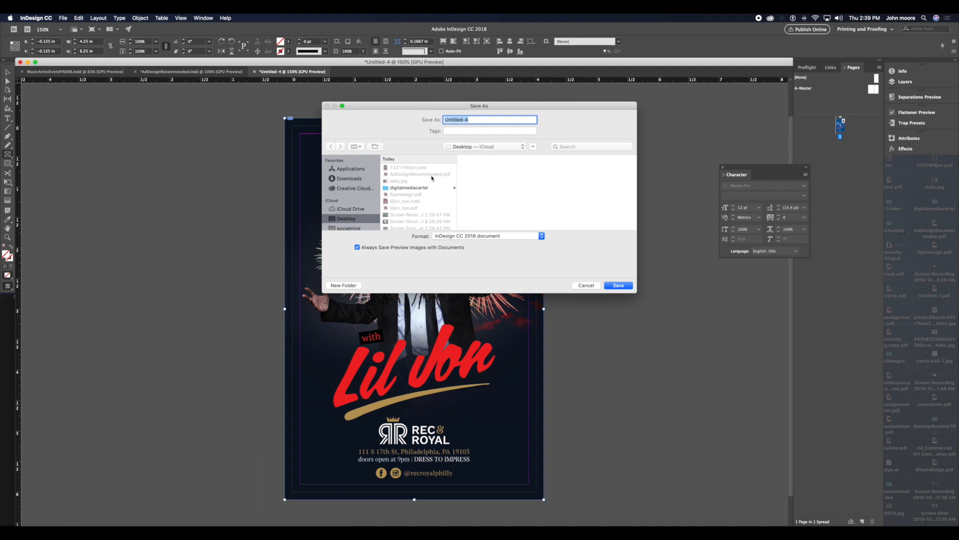
left_click(415, 201)
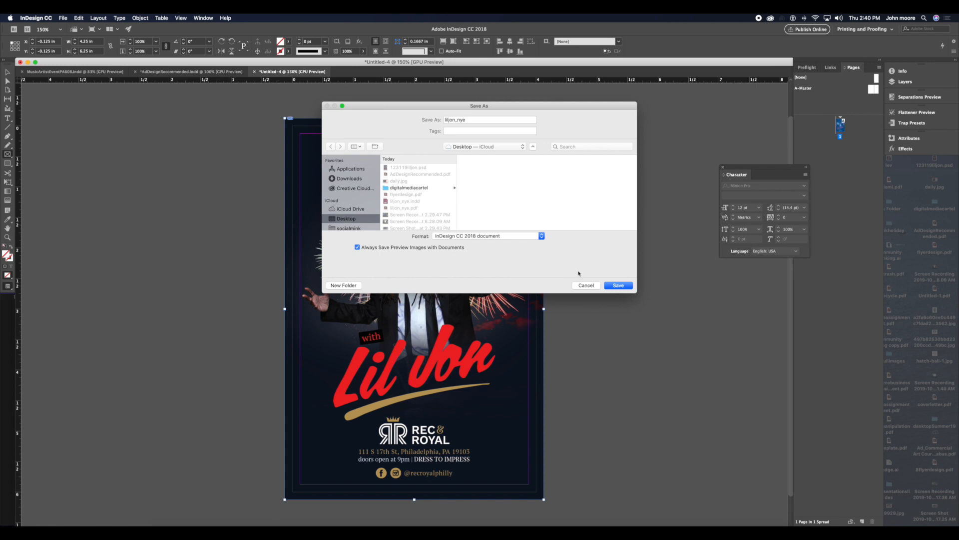
left_click(617, 286)
left_click(537, 155)
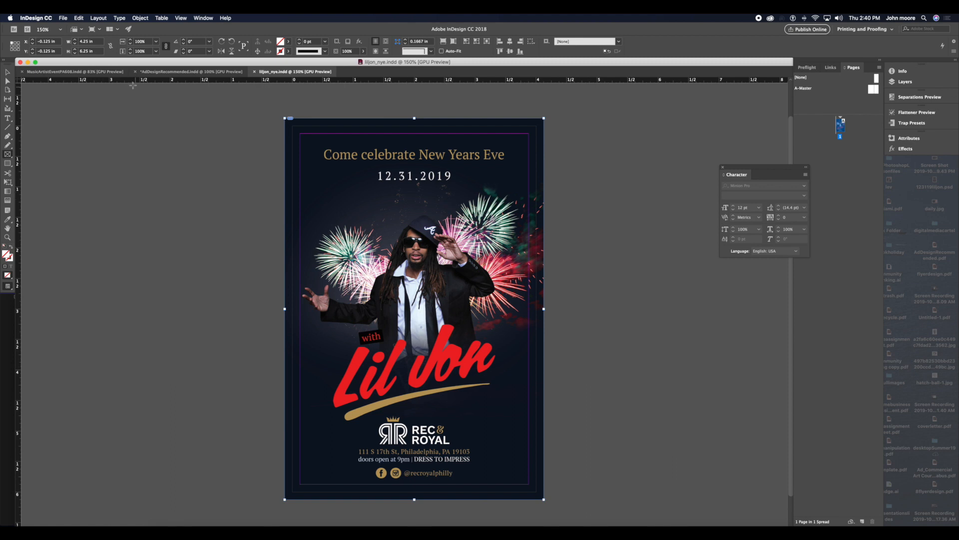
- Start exporting the flyer to the Desktop as liljon_nye in Adobe PDF (Print) format, replacing the existing PDF
left_click(63, 18)
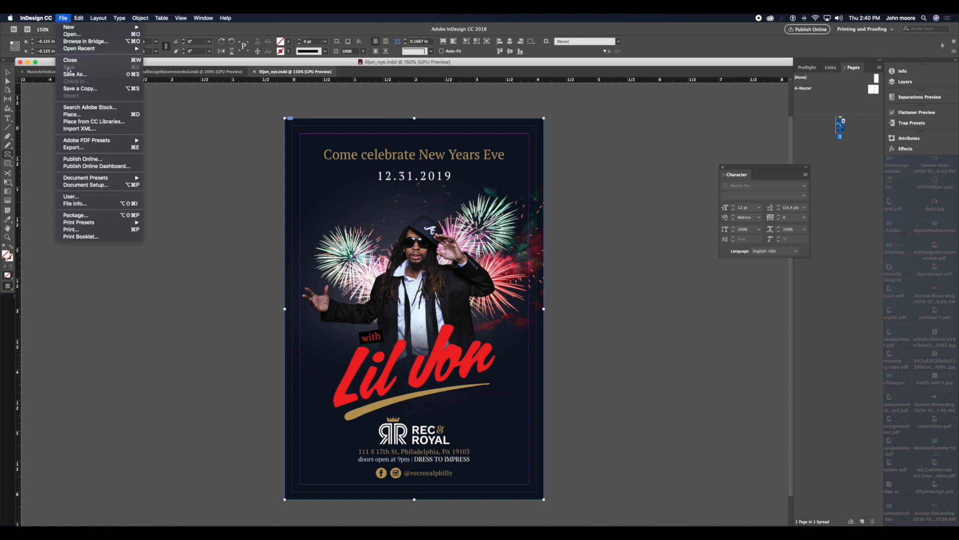
left_click(95, 150)
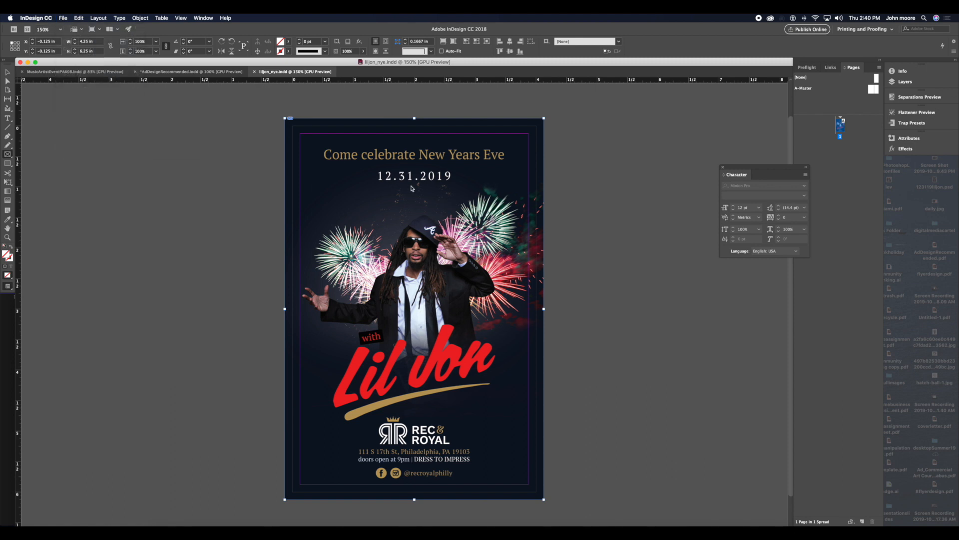
left_click(486, 271)
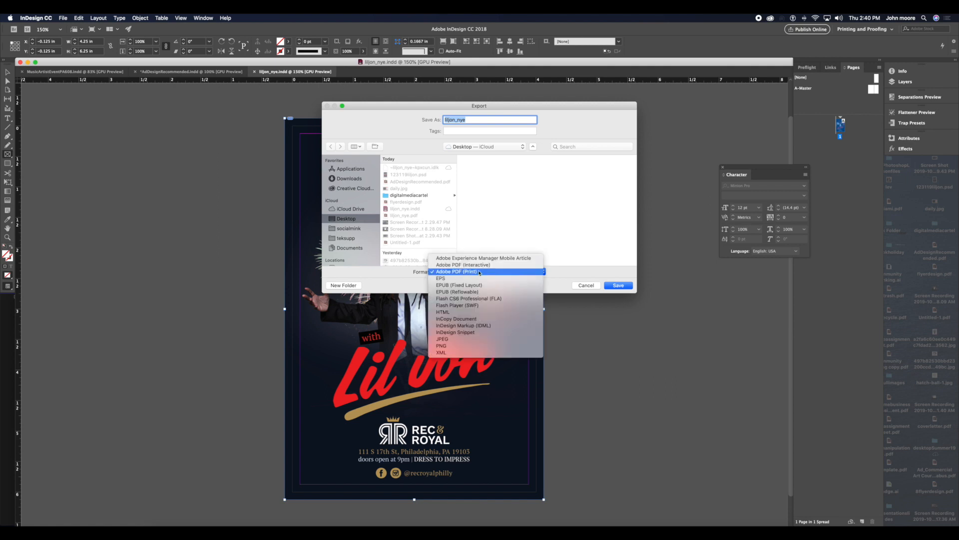
left_click(473, 272)
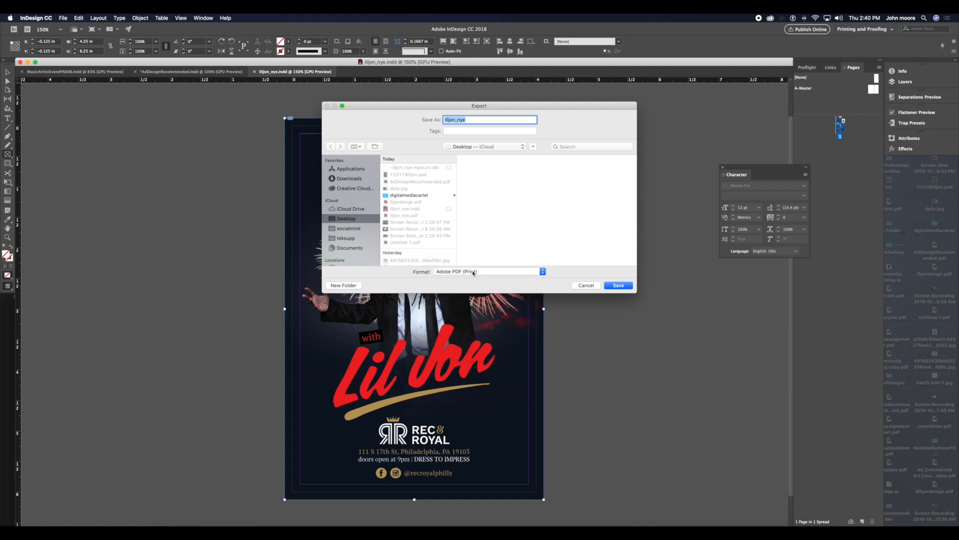
left_click(614, 286)
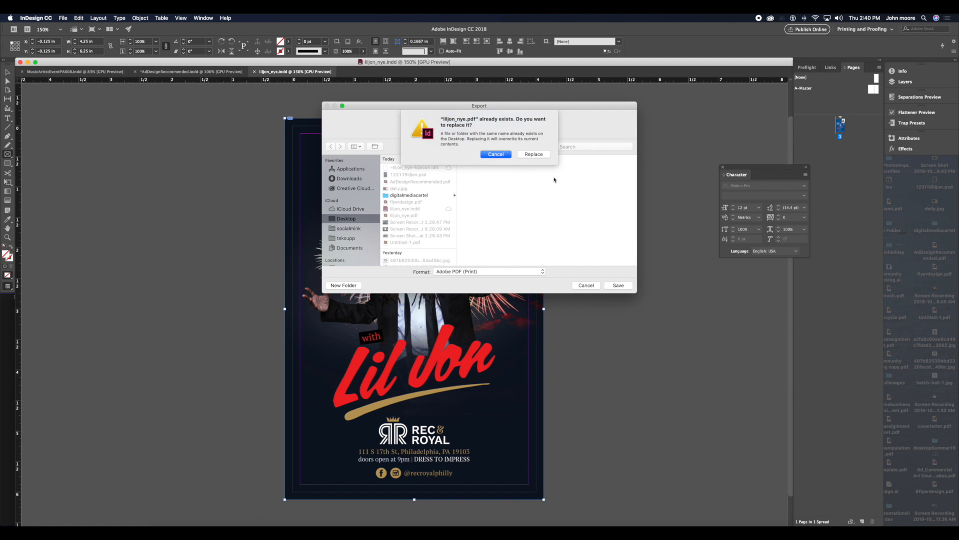
left_click(534, 155)
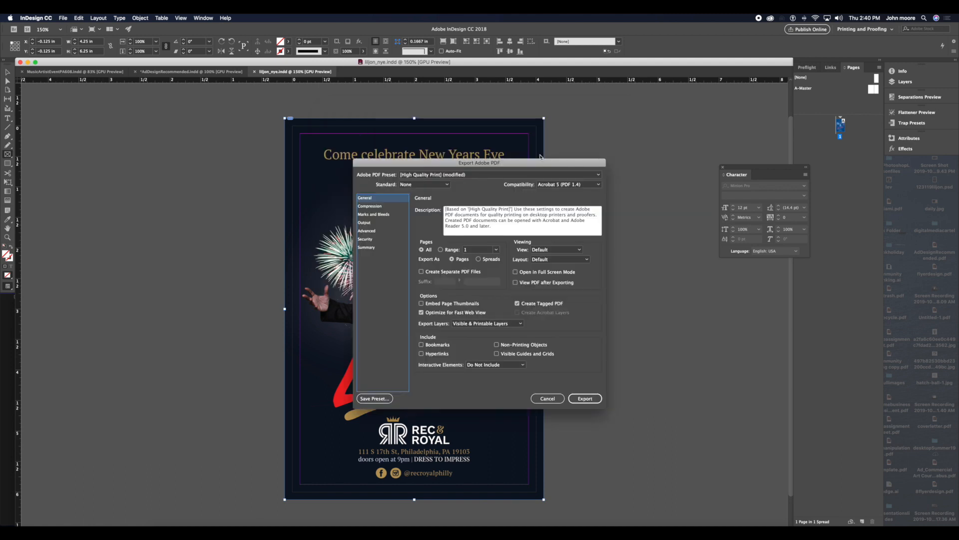
- Export the PDF with crop, bleed and registration marks and color bars, without page information, using the document bleed settings
left_click(374, 214)
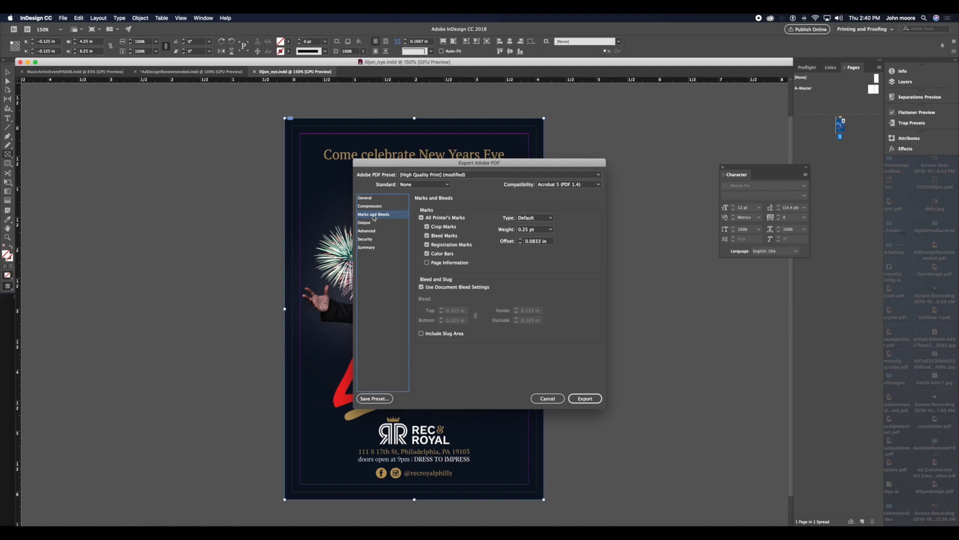
left_click(421, 218)
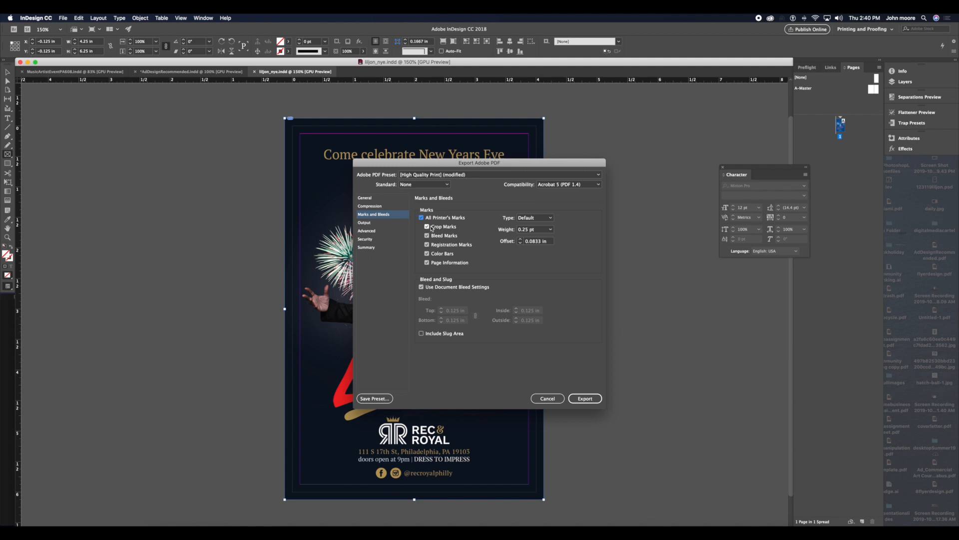
left_click(427, 262)
left_click(422, 288)
left_click(422, 288)
left_click(583, 399)
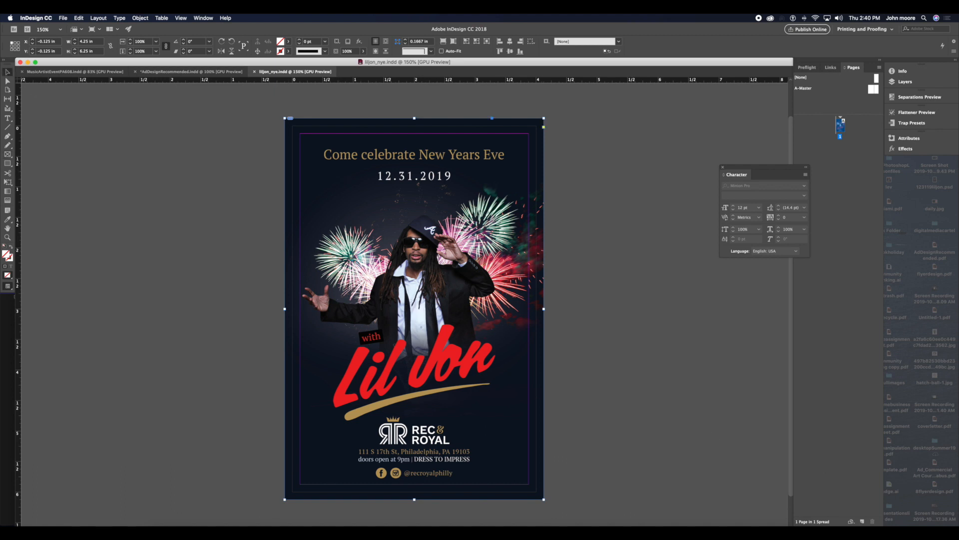
- Switch to Finder and preview liljon_nye.pdf from the Desktop to check its printer's marks and bleed
key("super+Tab")
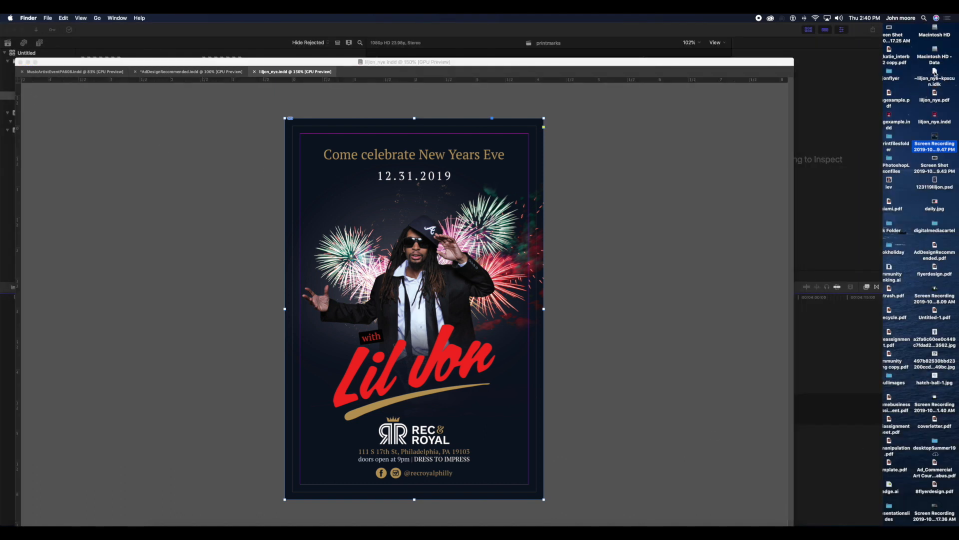
left_click(937, 98)
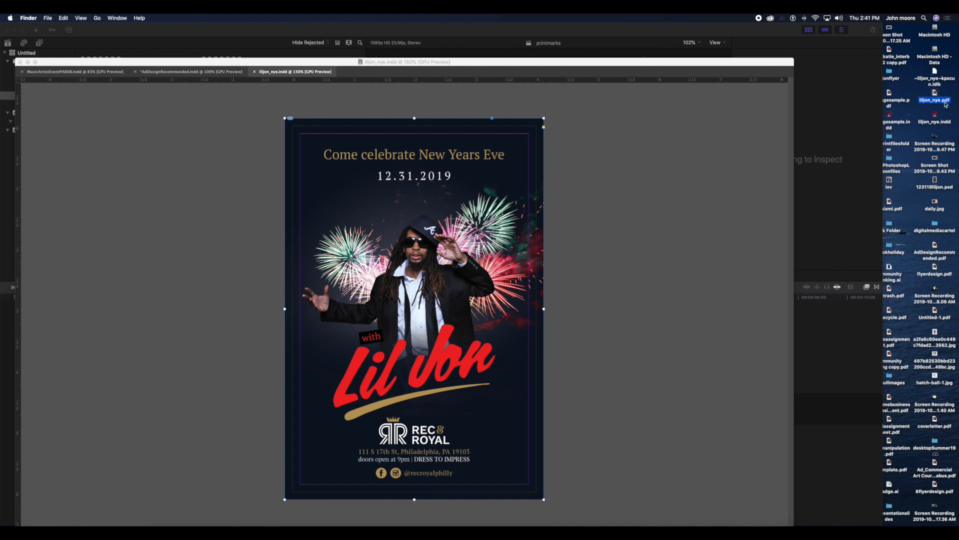
key("space")
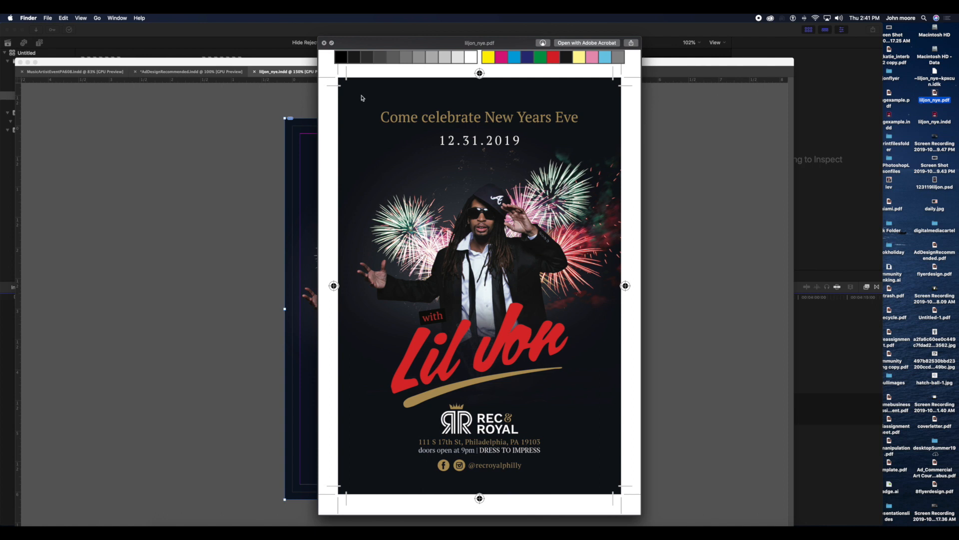
left_click(324, 43)
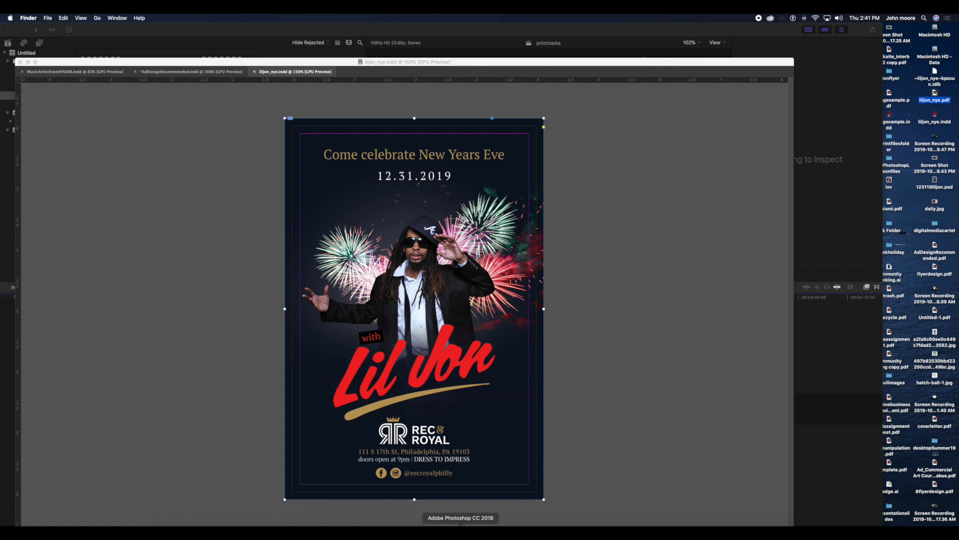
- Switch to Photoshop and move the 123119liljon.psd document window closer to the screen's corner
left_click(460, 532)
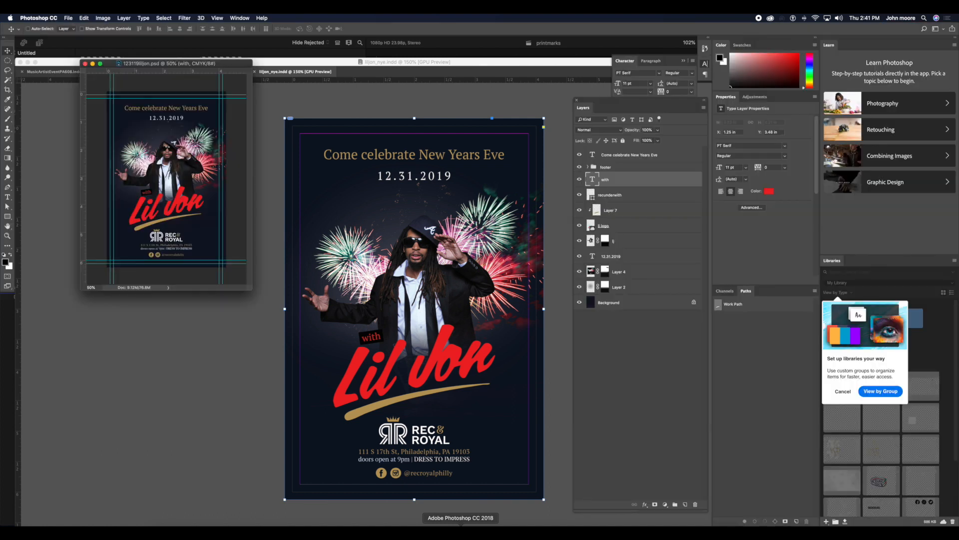
left_click_drag(216, 64, 188, 50)
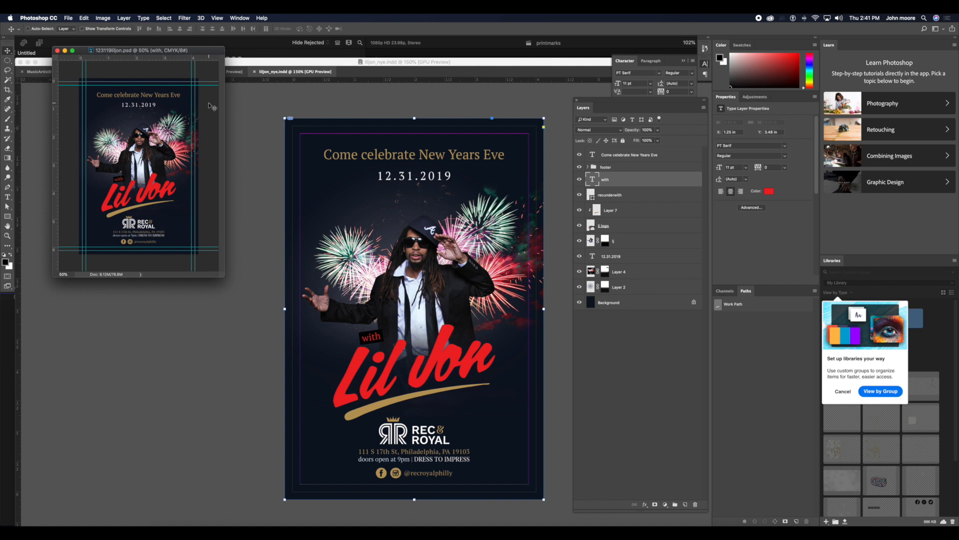